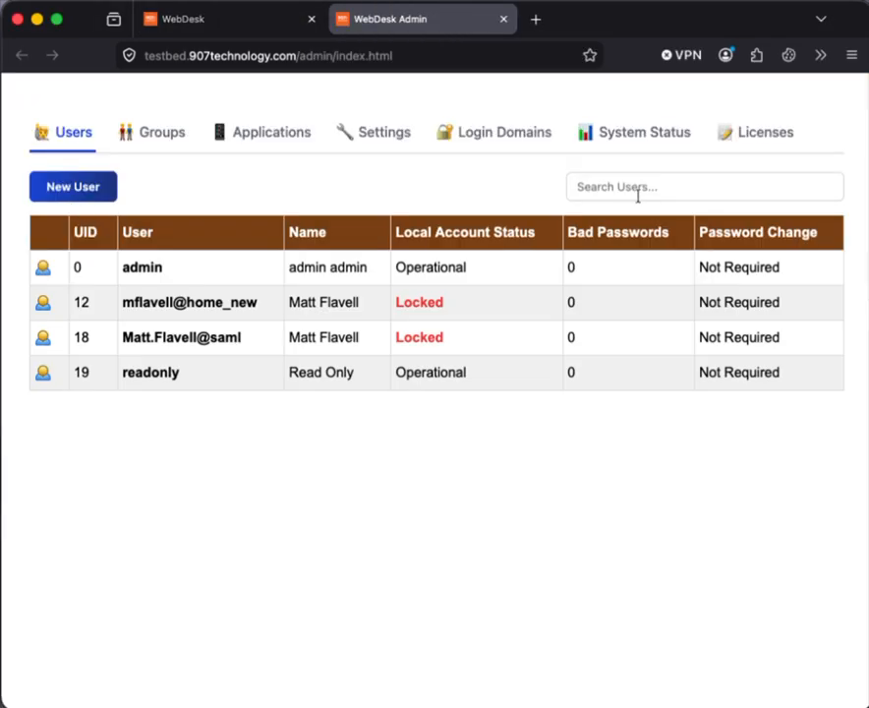
Start a new LDAP login domain named ad_test with the LDAP URI ldap://10.0.0.195:389
{"action": "left_click", "coordinate": [486, 139]}
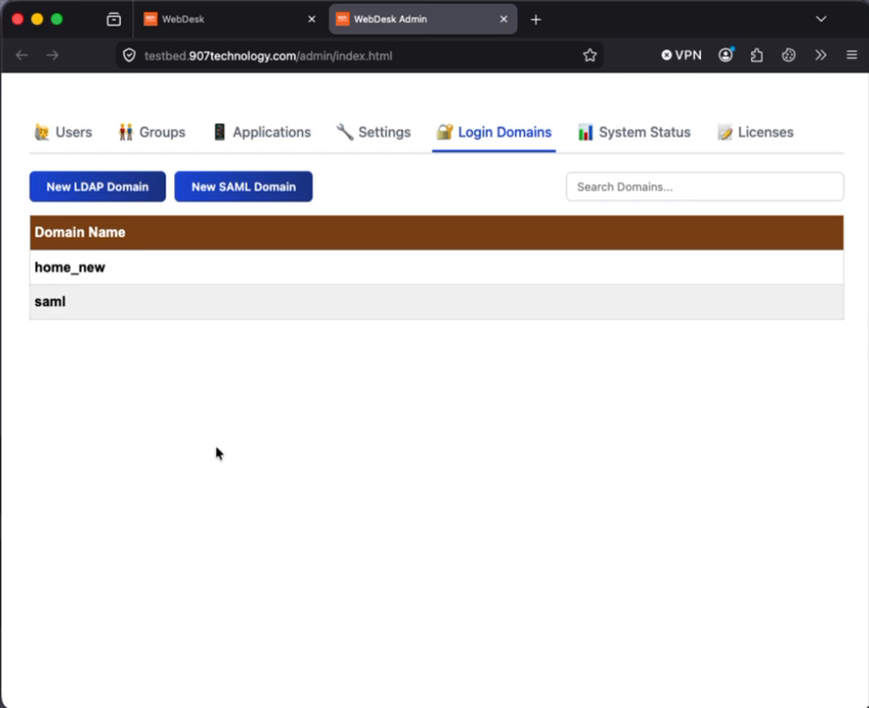
{"action": "left_click", "coordinate": [109, 189]}
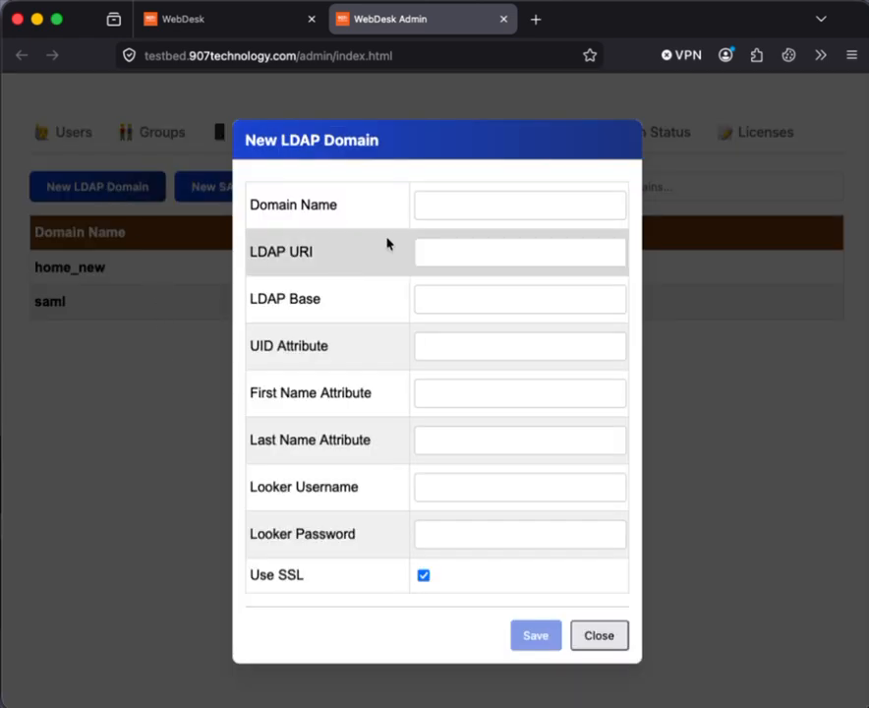
{"action": "left_click", "coordinate": [449, 208]}
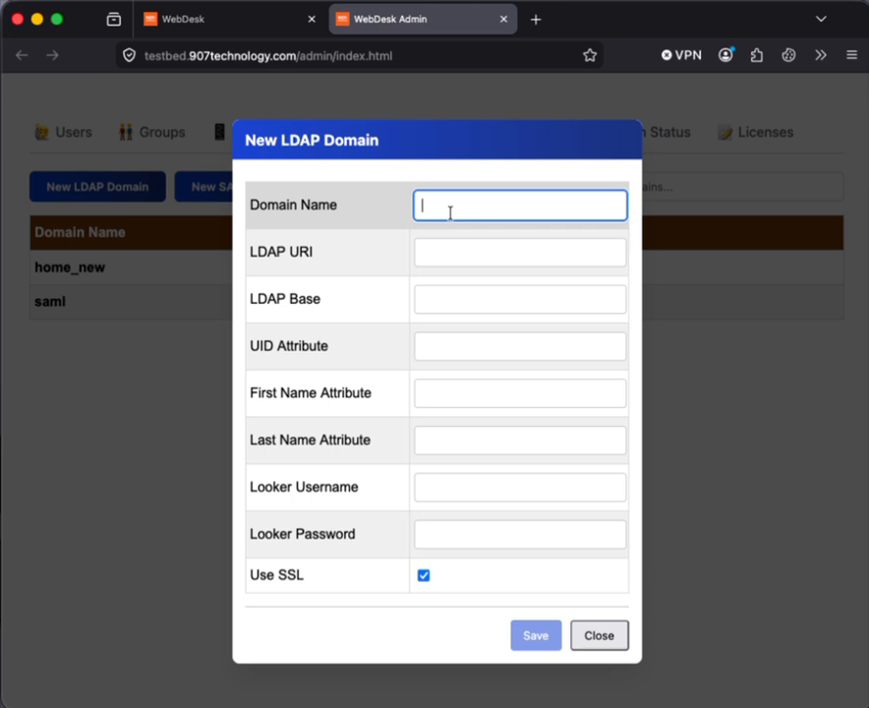
{"action": "type", "text": "ad_test"}
{"action": "left_click", "coordinate": [531, 260]}
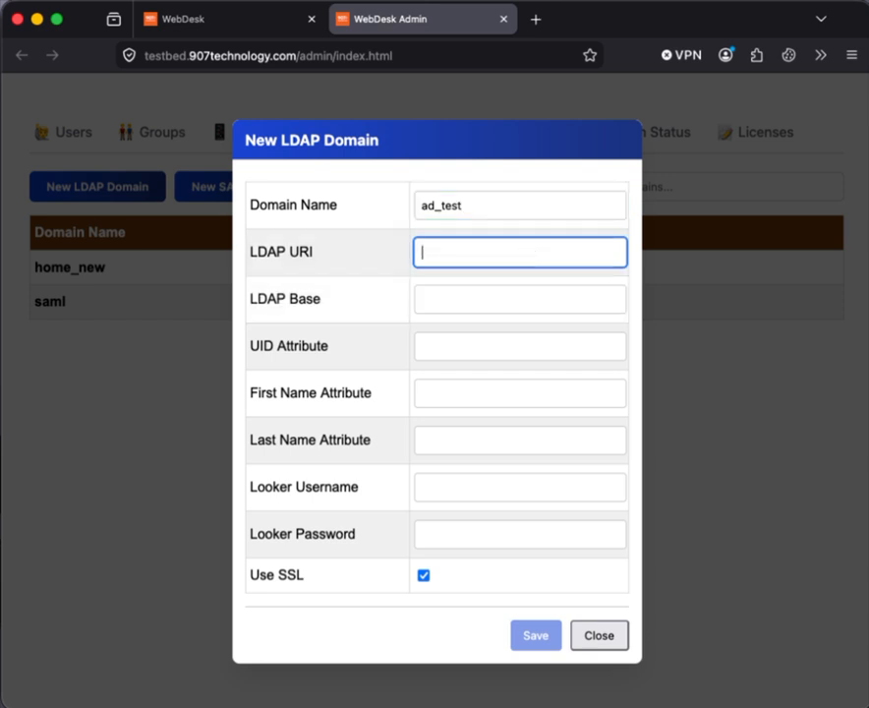
{"action": "key", "text": "super+Tab"}
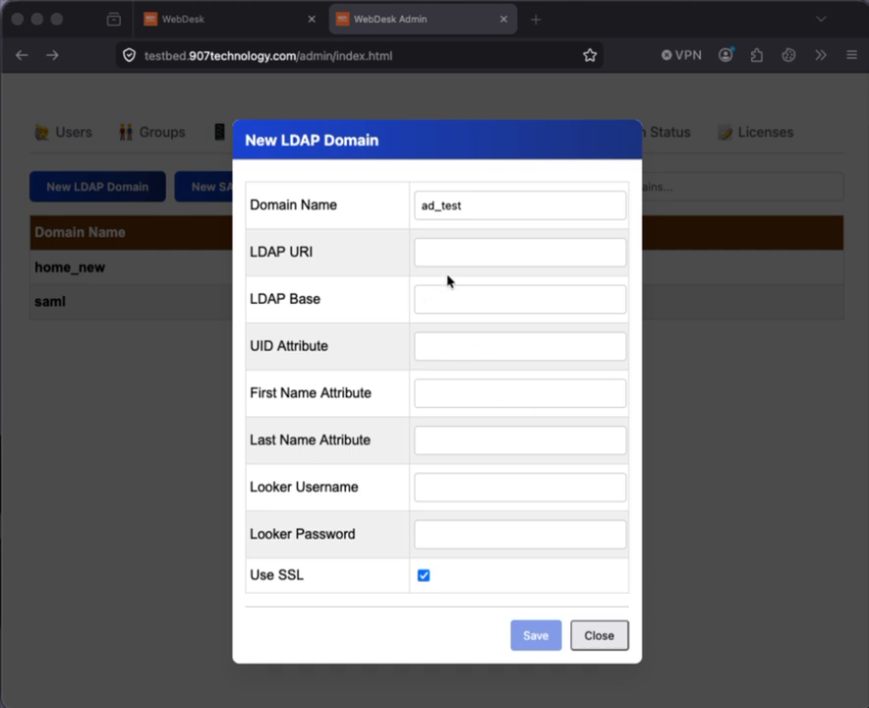
{"action": "left_click", "coordinate": [458, 249]}
{"action": "type", "text": "ldap://10.0.0.195:389"}
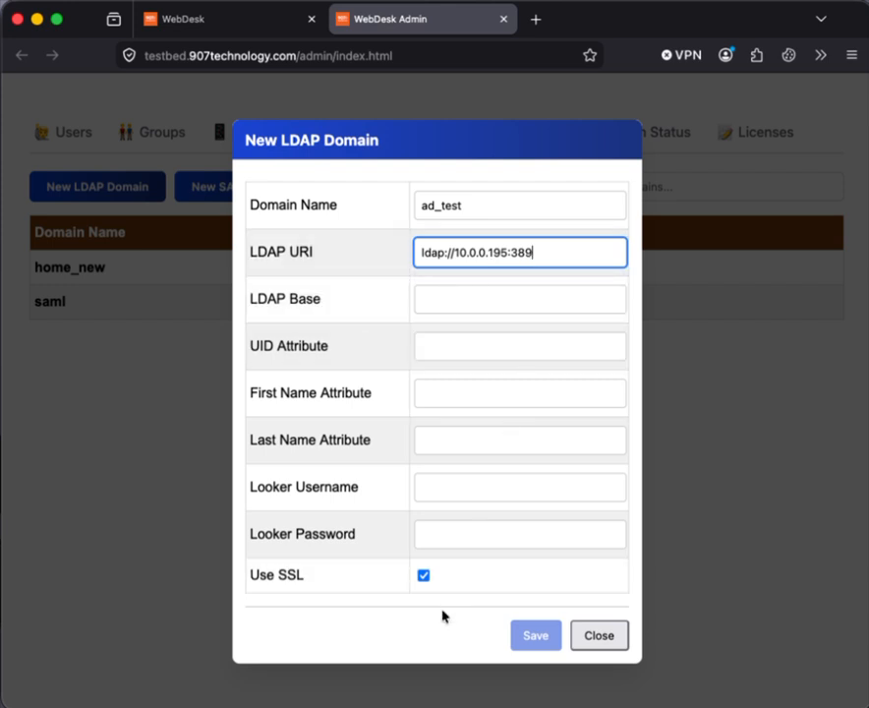
Disable SSL for the new LDAP domain and set its LDAP base to DC=907technology,DC=com
{"action": "left_click", "coordinate": [424, 576]}
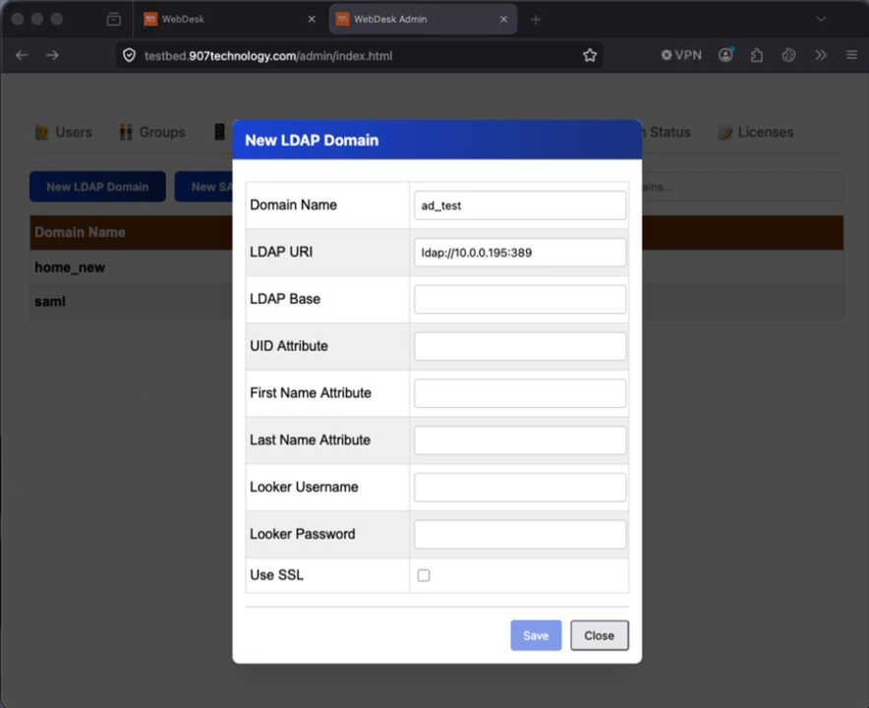
{"action": "left_click", "coordinate": [510, 302]}
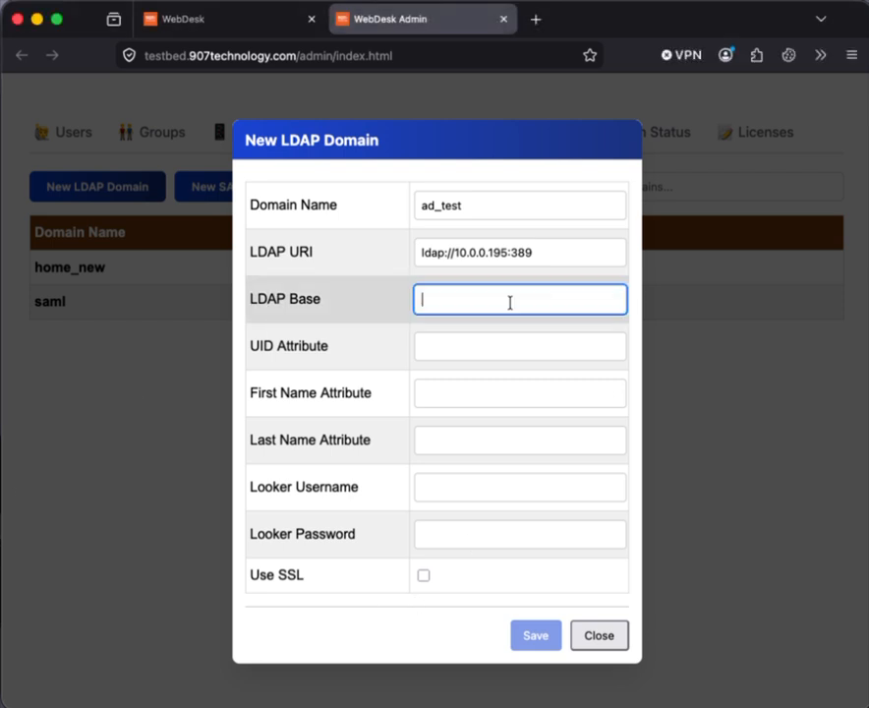
{"action": "type", "text": "DC=907technology,DC=com"}
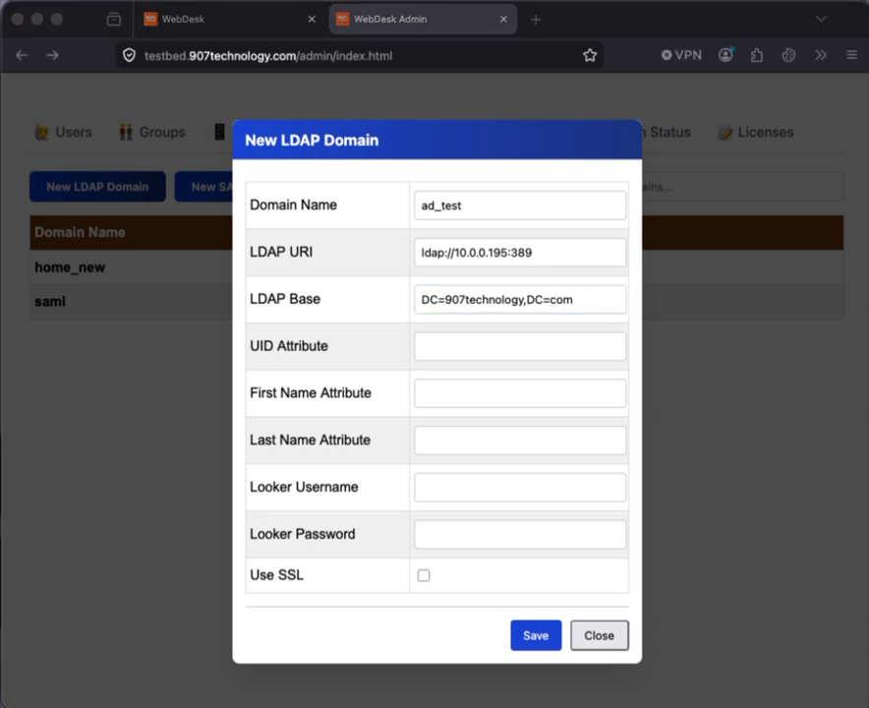
Set the UID attribute to sAMAccountName, the first name attribute to givenName and the last name attribute to sn
{"action": "left_click", "coordinate": [511, 349]}
{"action": "left_click", "coordinate": [510, 349]}
{"action": "type", "text": "sAMAccountName"}
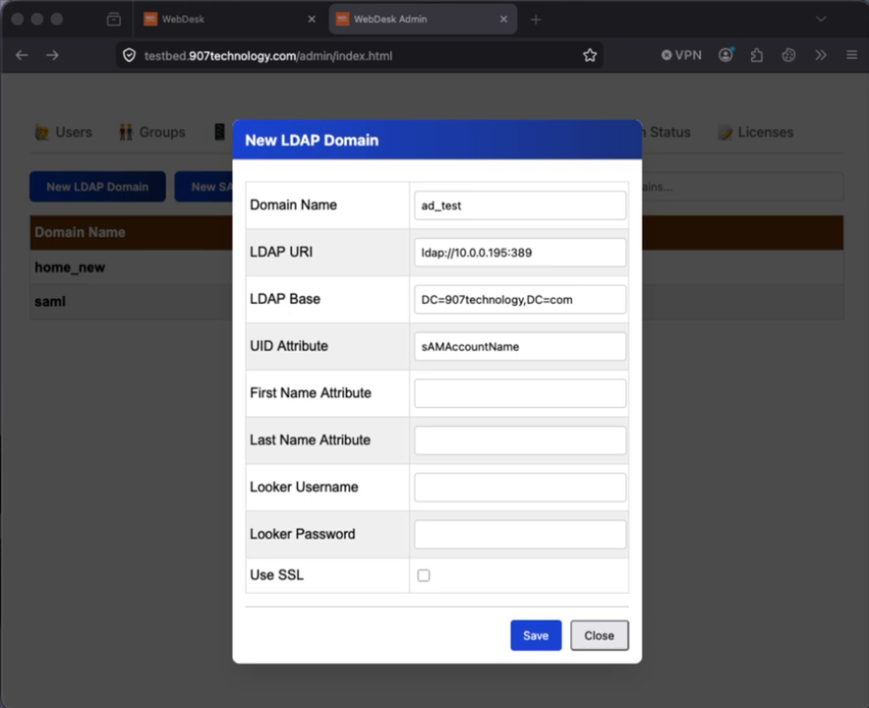
{"action": "left_click", "coordinate": [479, 395]}
{"action": "type", "text": "givenName"}
{"action": "left_click", "coordinate": [472, 443]}
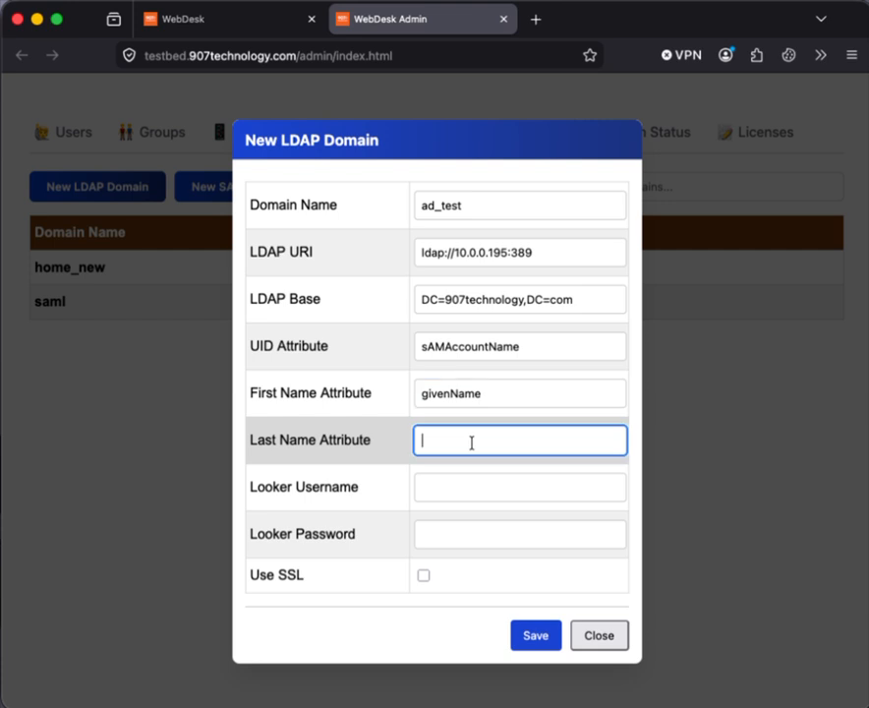
{"action": "type", "text": "s"}
Enter the looker account's username and password for the LDAP domain and save the domain
{"action": "left_click", "coordinate": [458, 497]}
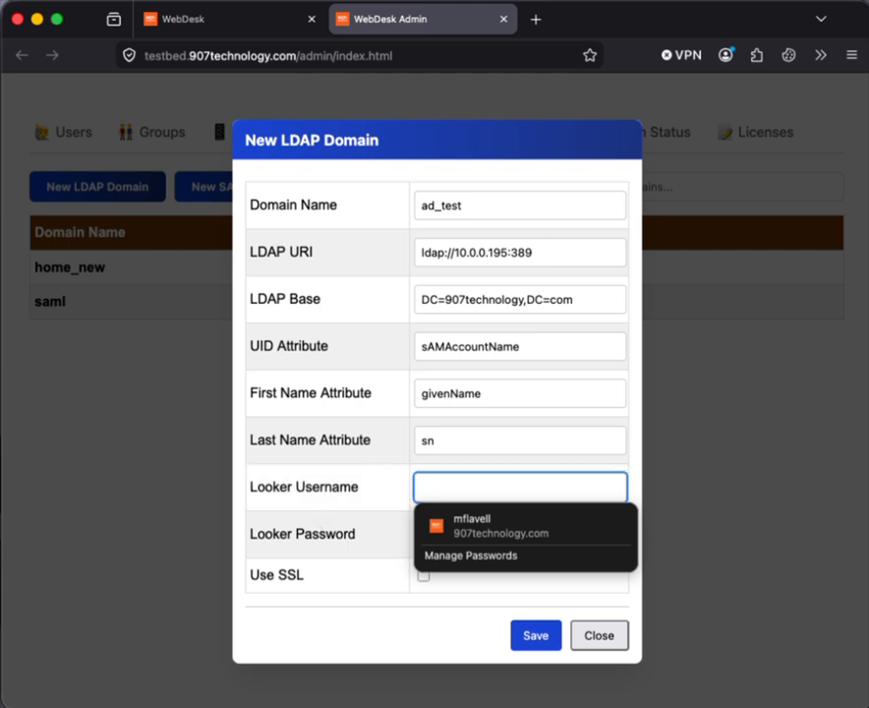
{"action": "key", "text": "super+Tab"}
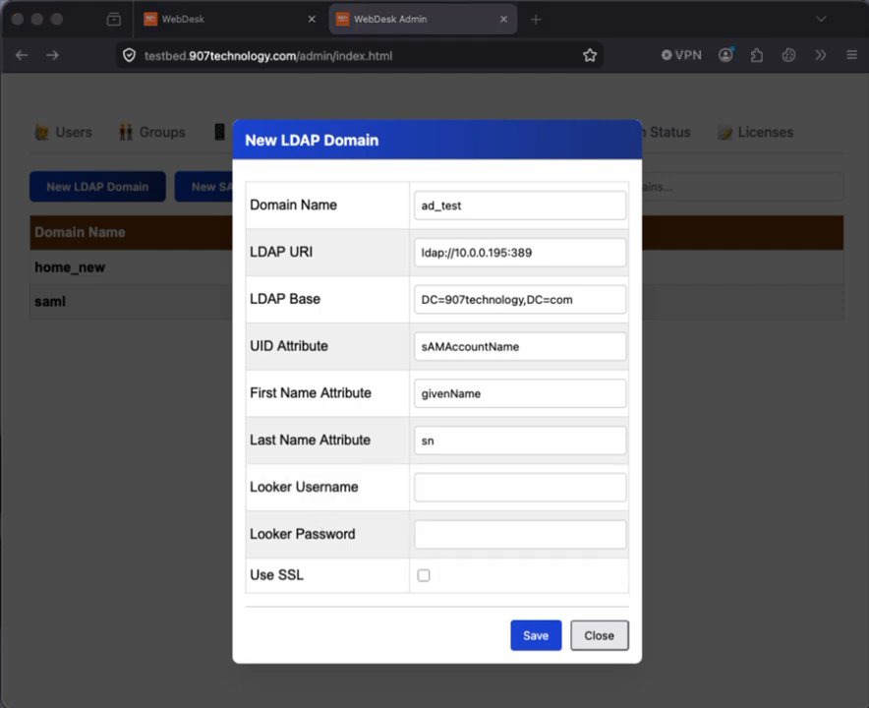
{"action": "left_click", "coordinate": [475, 497]}
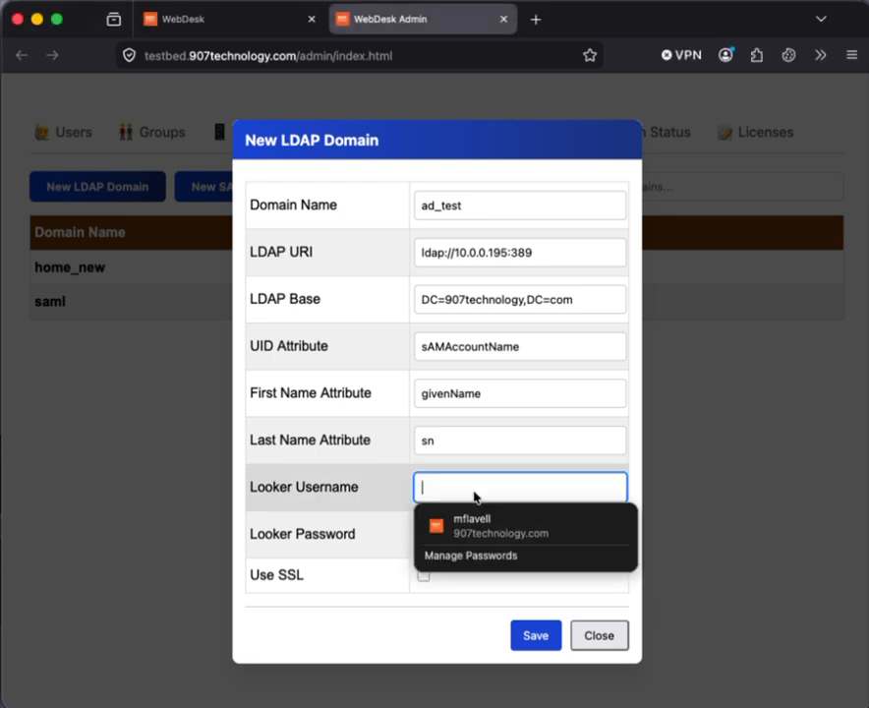
{"action": "key", "text": "super+v"}
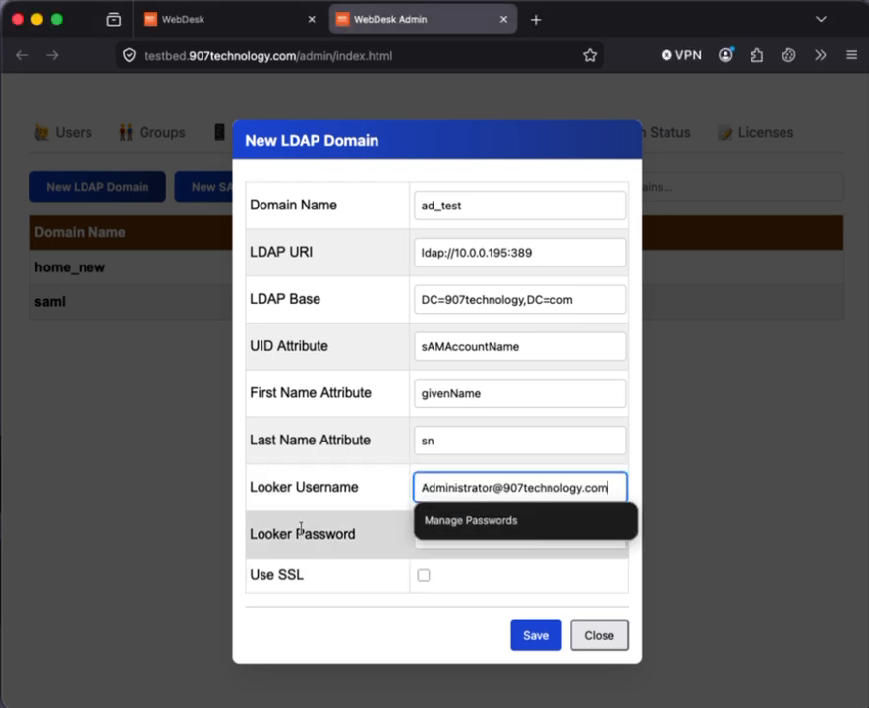
{"action": "left_click", "coordinate": [549, 544]}
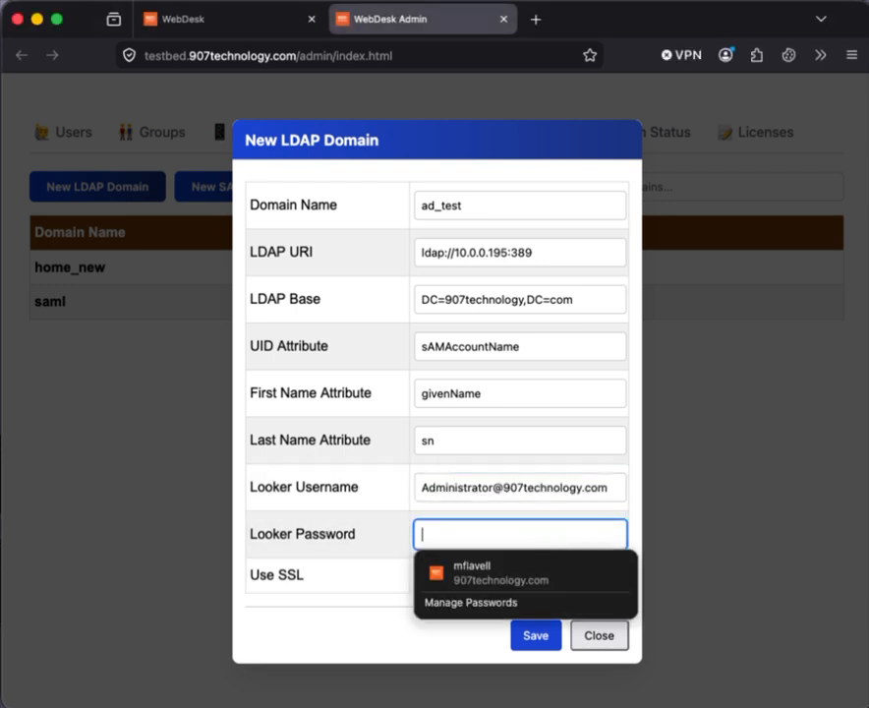
{"action": "key", "text": "super+Tab"}
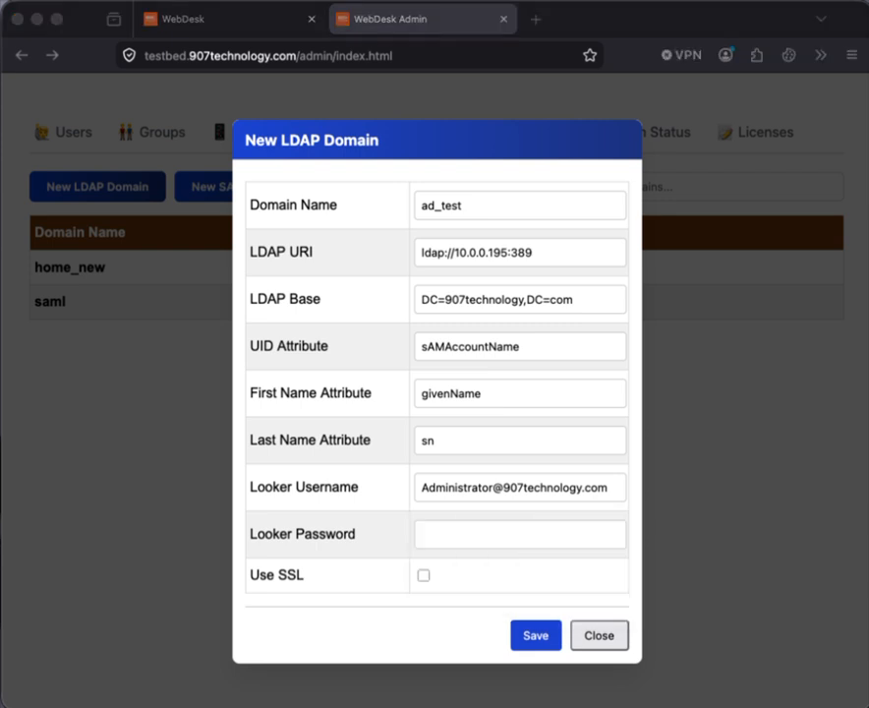
{"action": "left_click", "coordinate": [435, 537]}
{"action": "key", "text": "super+v"}
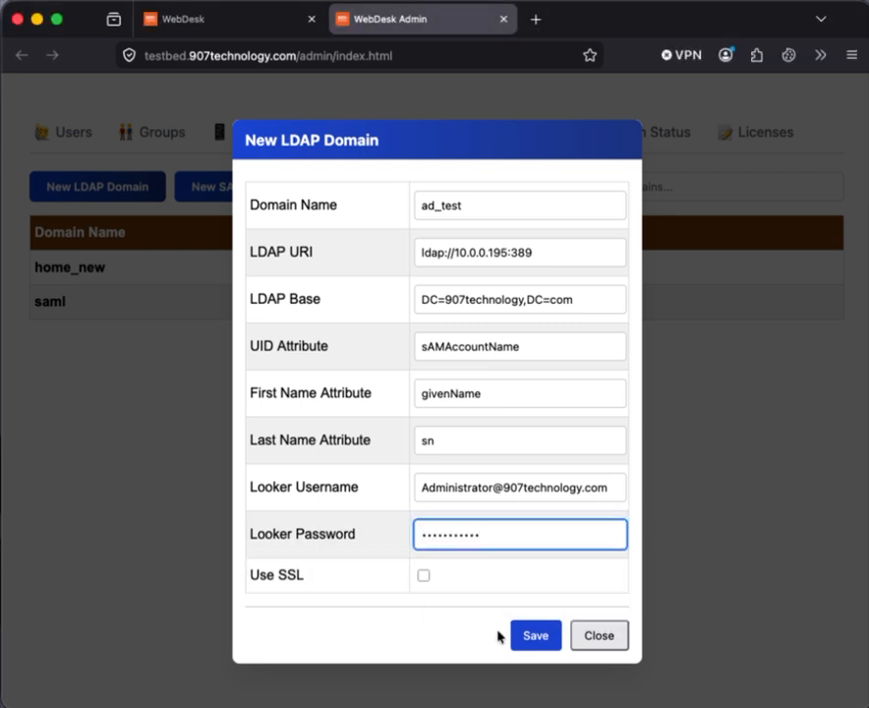
{"action": "left_click", "coordinate": [539, 636]}
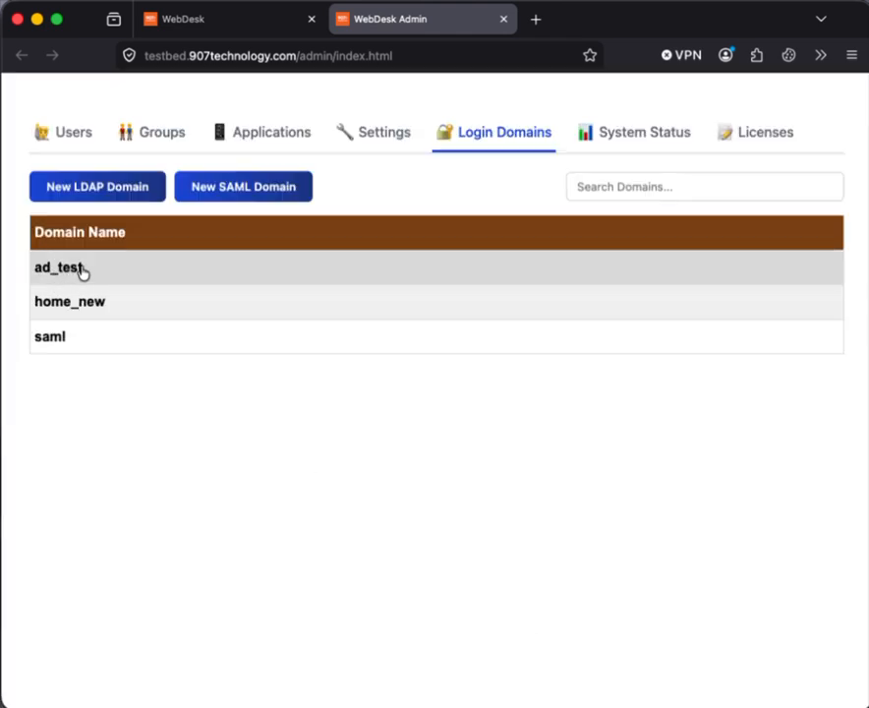
Close the admin page and log out of all WebDesk sessions
{"action": "left_click", "coordinate": [503, 19]}
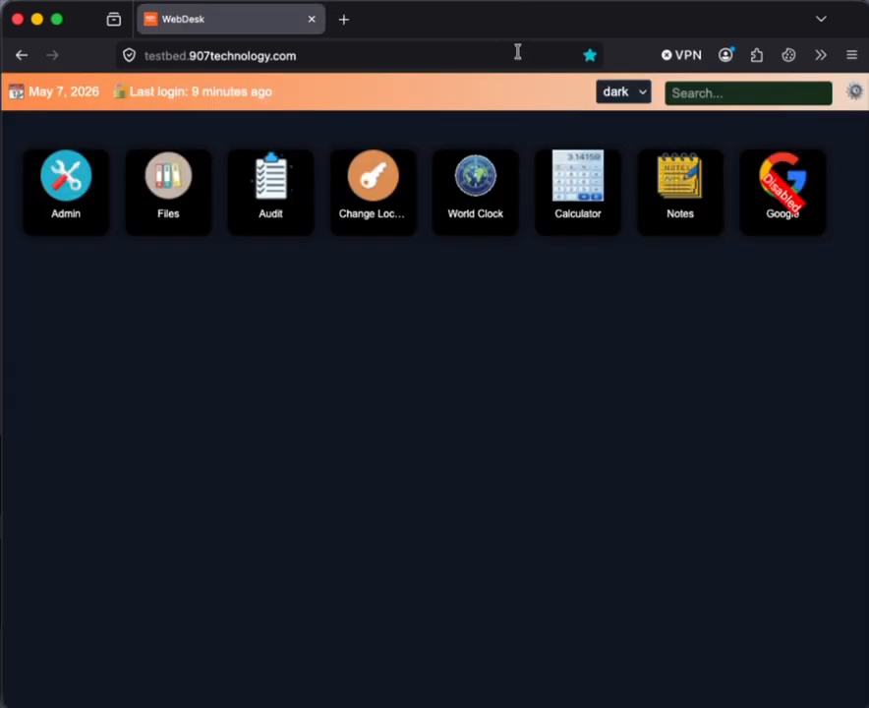
{"action": "left_click", "coordinate": [856, 93]}
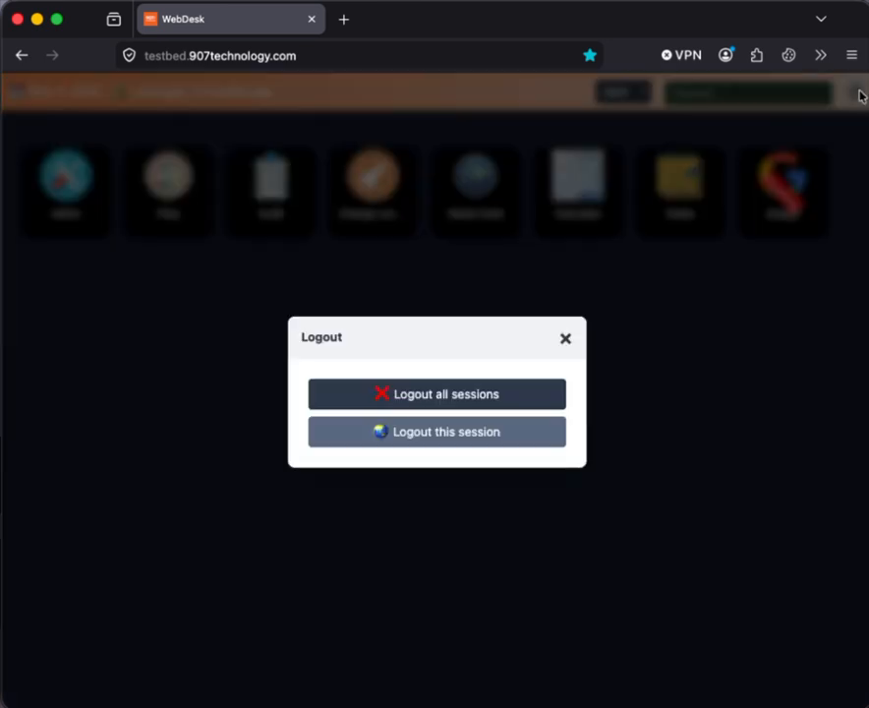
{"action": "left_click", "coordinate": [455, 393]}
Log in to the ad_test domain with the username adtest and the account password
{"action": "left_click", "coordinate": [363, 448]}
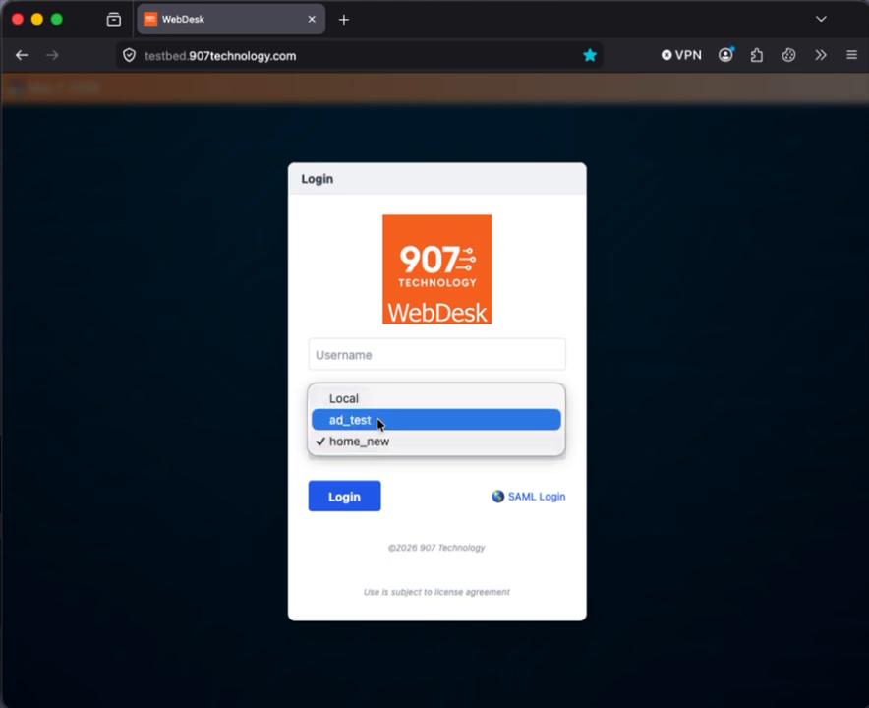
{"action": "left_click", "coordinate": [378, 421]}
{"action": "left_click", "coordinate": [379, 354]}
{"action": "type", "text": "adtest"}
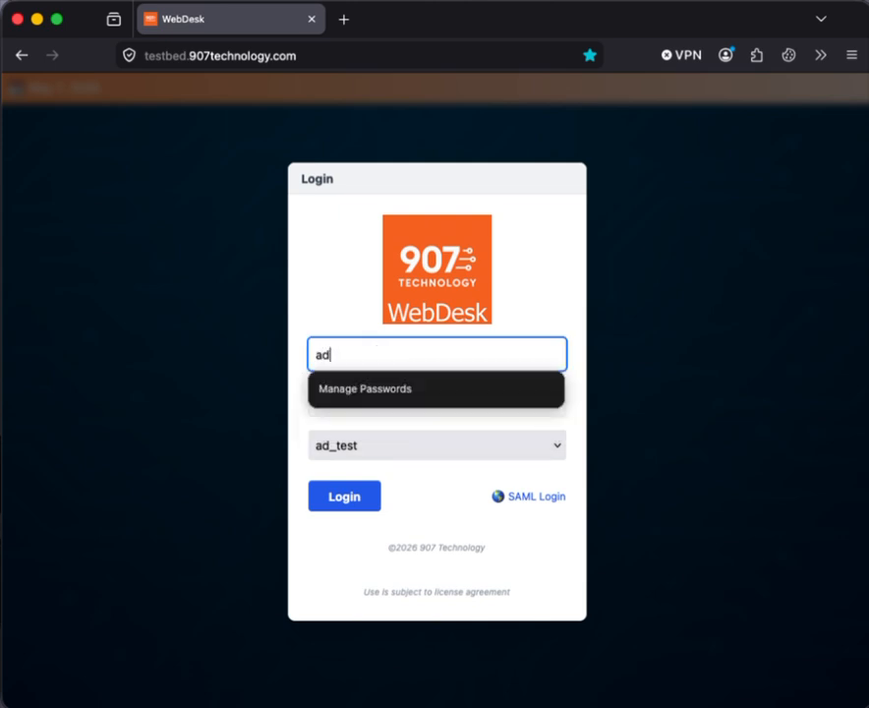
{"action": "left_click", "coordinate": [538, 308]}
{"action": "left_click", "coordinate": [409, 400]}
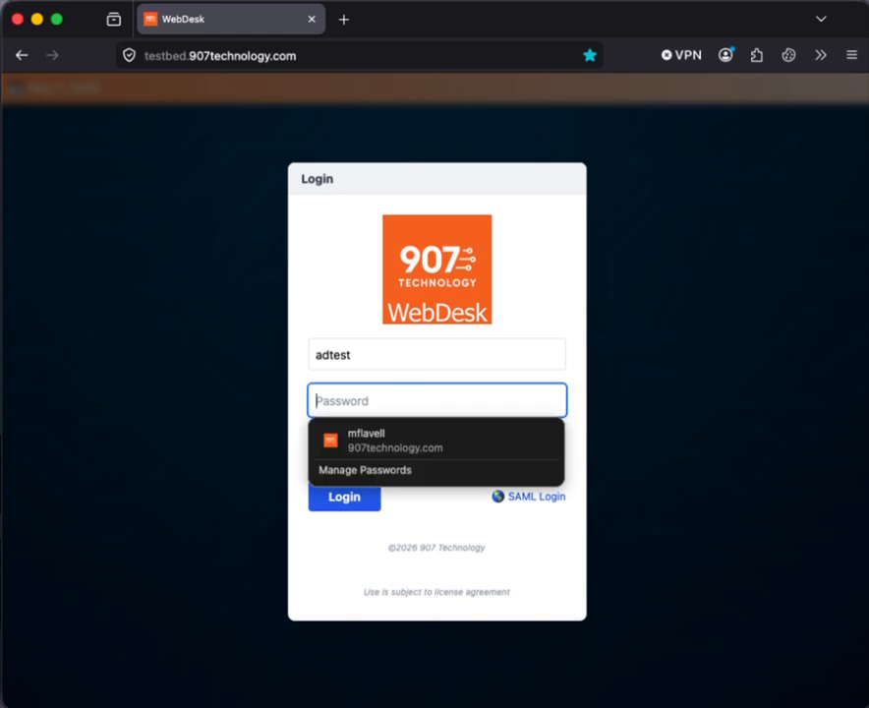
{"action": "type", "text": "••••••••••"}
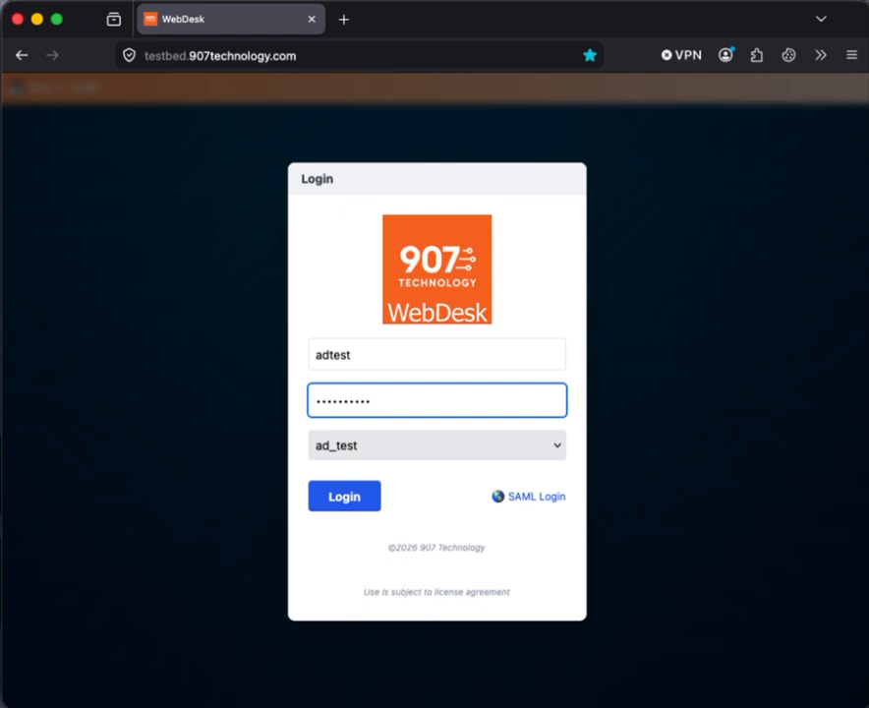
{"action": "left_click", "coordinate": [341, 505]}
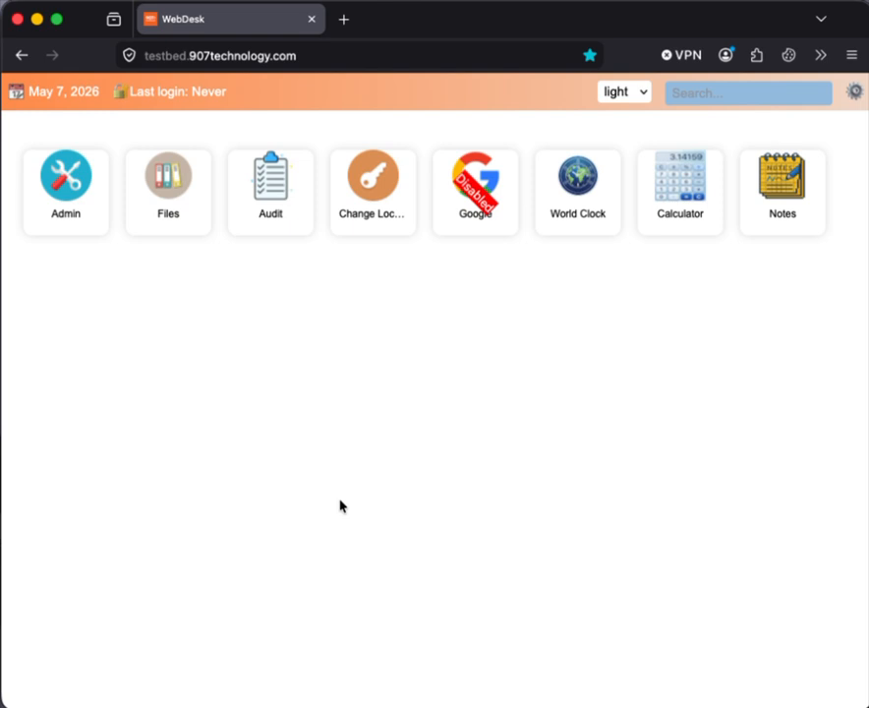
Review the user list and the root group's mapped users in the admin area, and close the admin page
{"action": "left_click", "coordinate": [79, 222]}
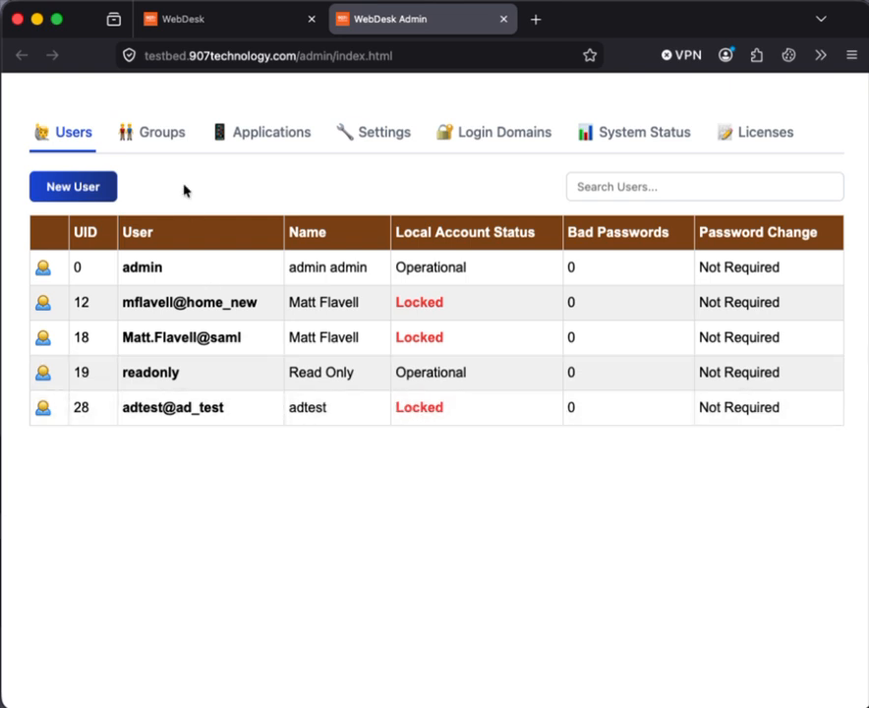
{"action": "left_click", "coordinate": [158, 138]}
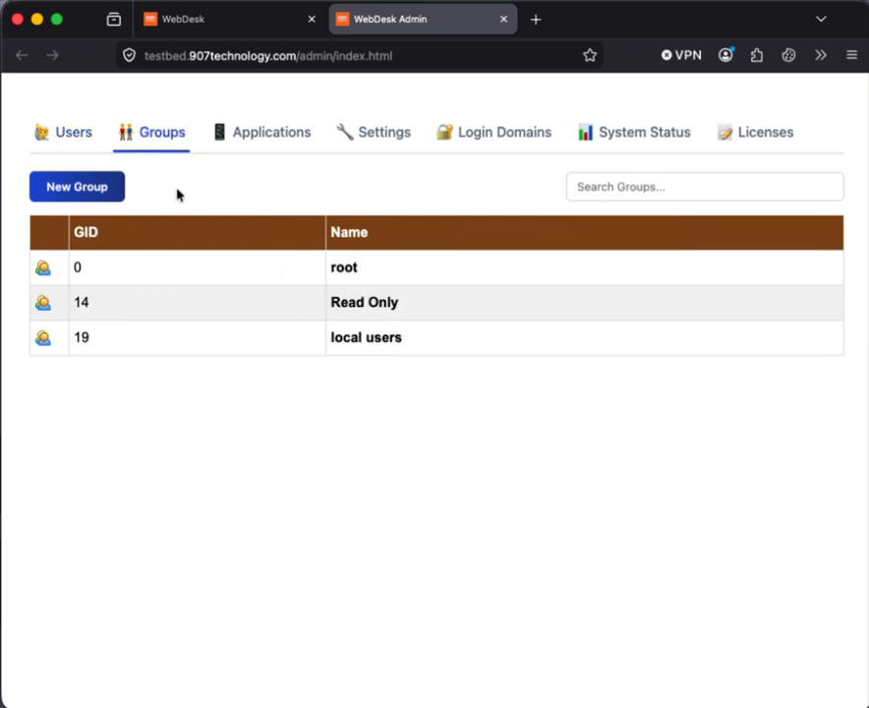
{"action": "left_click", "coordinate": [190, 278]}
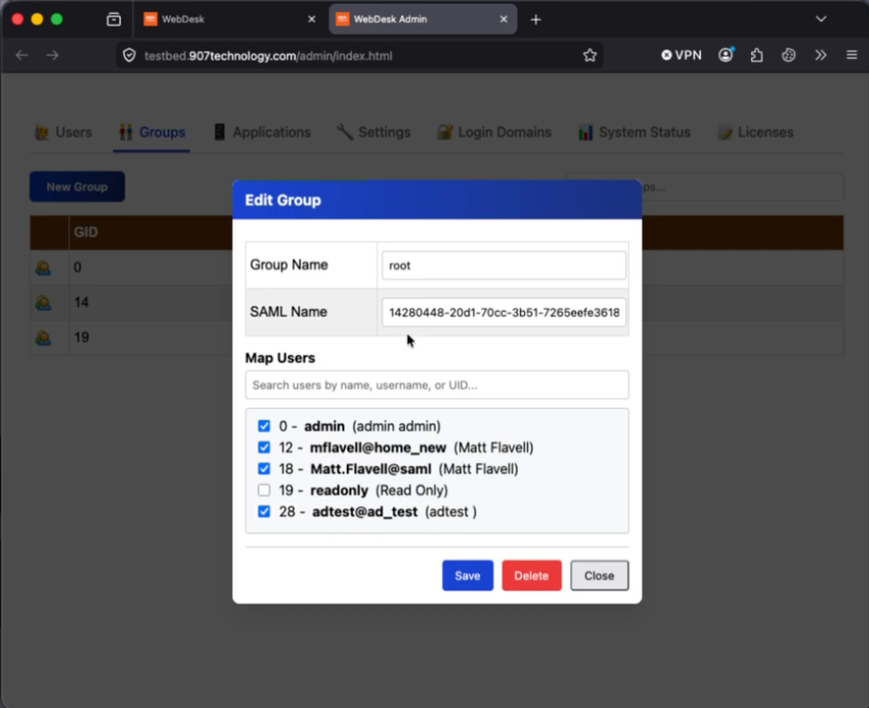
{"action": "left_click", "coordinate": [599, 582]}
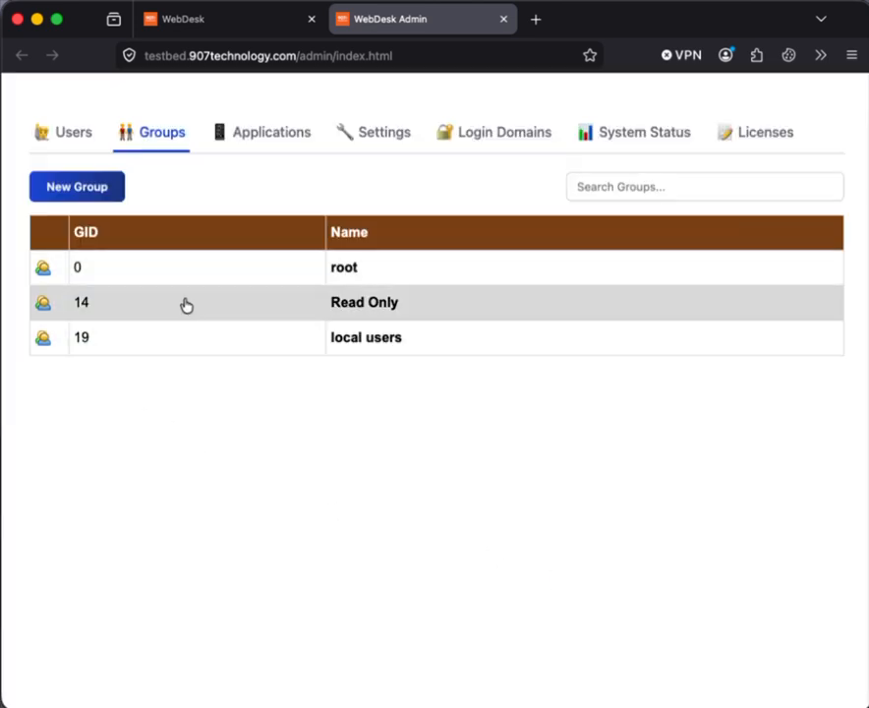
{"action": "left_click", "coordinate": [159, 268]}
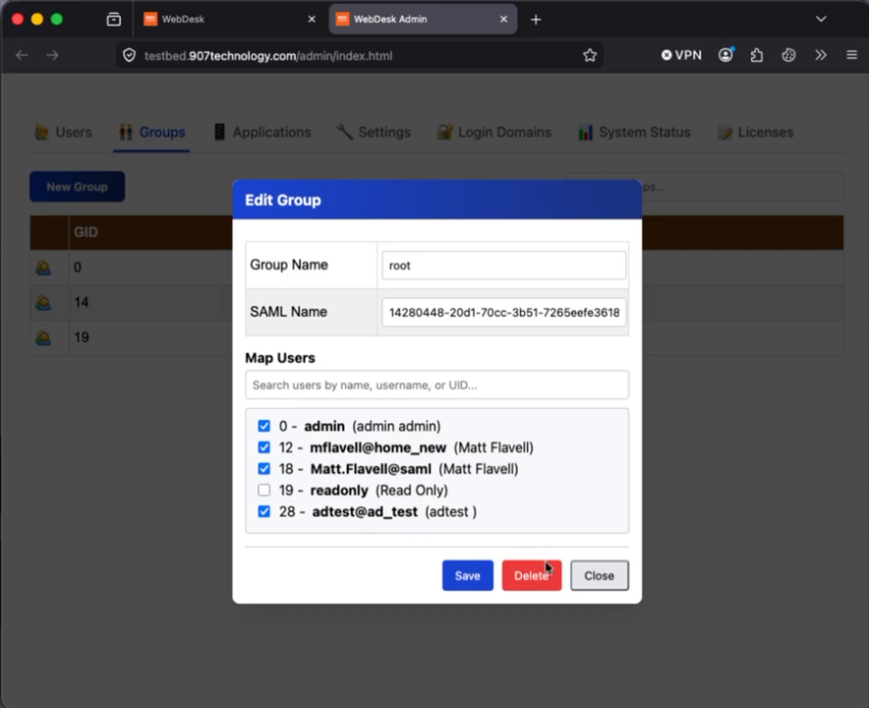
{"action": "left_click", "coordinate": [613, 588]}
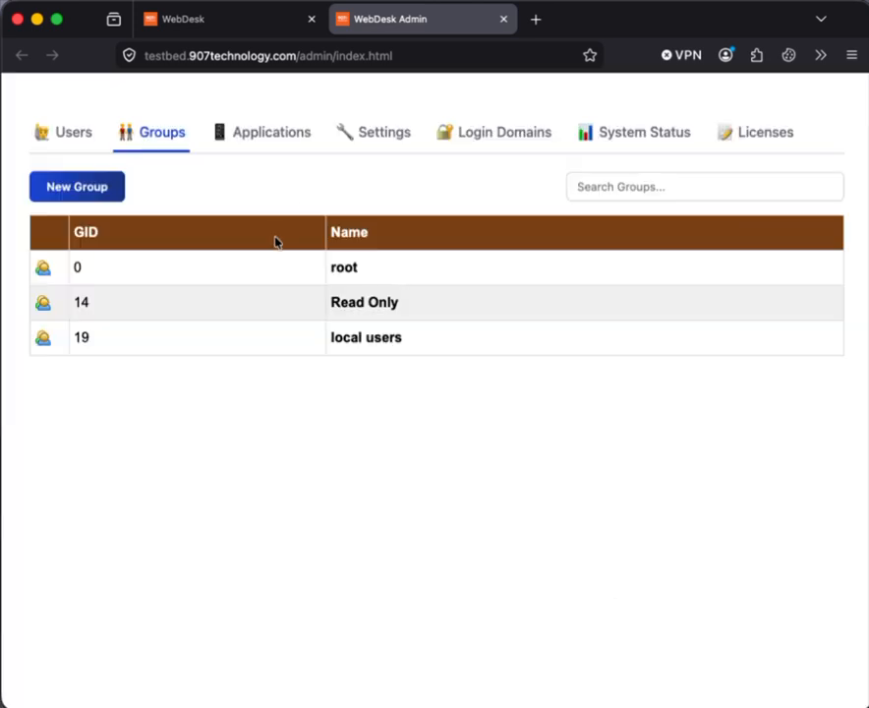
{"action": "left_click", "coordinate": [505, 19]}
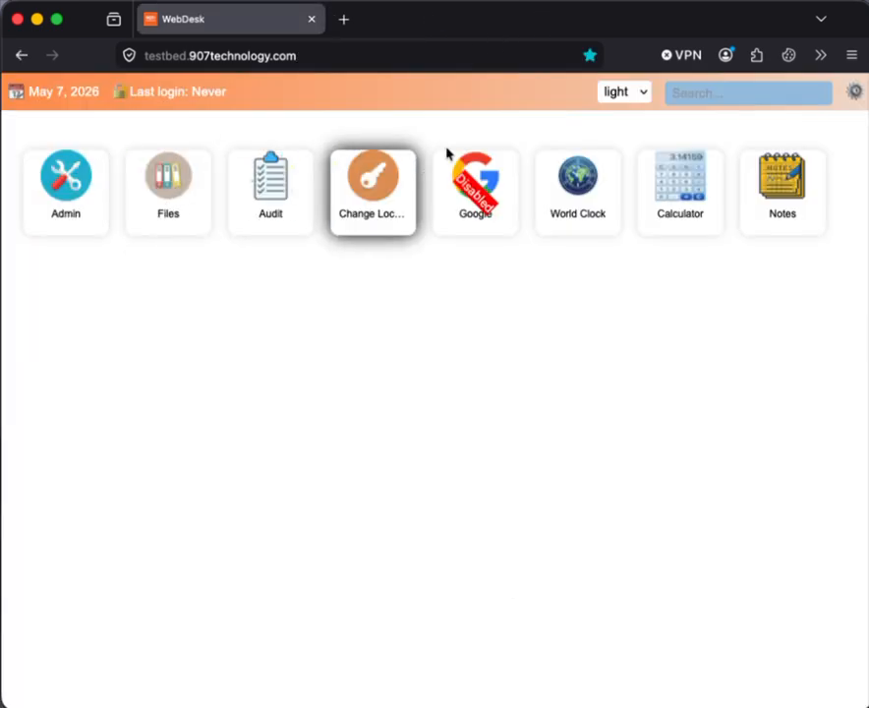